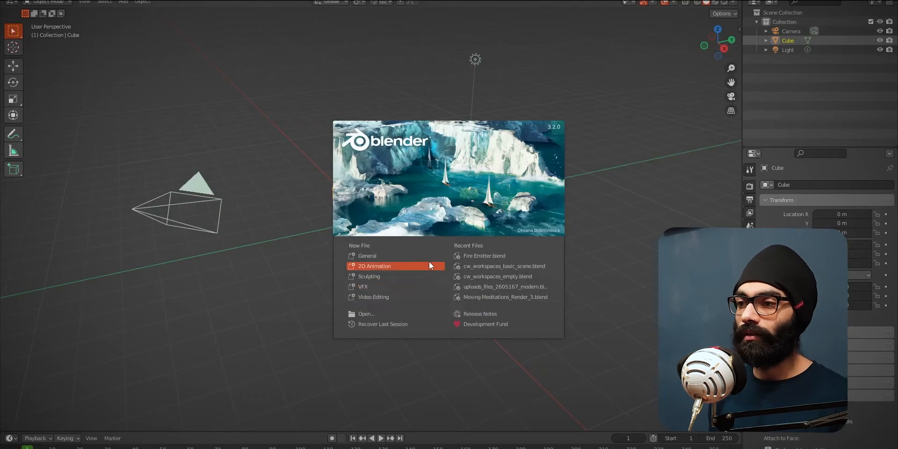
Open the recent file Fire Emitter.blend and delete the emitter_fire object from the emitter collection.
{"action": "left_click", "coordinate": [468, 257]}
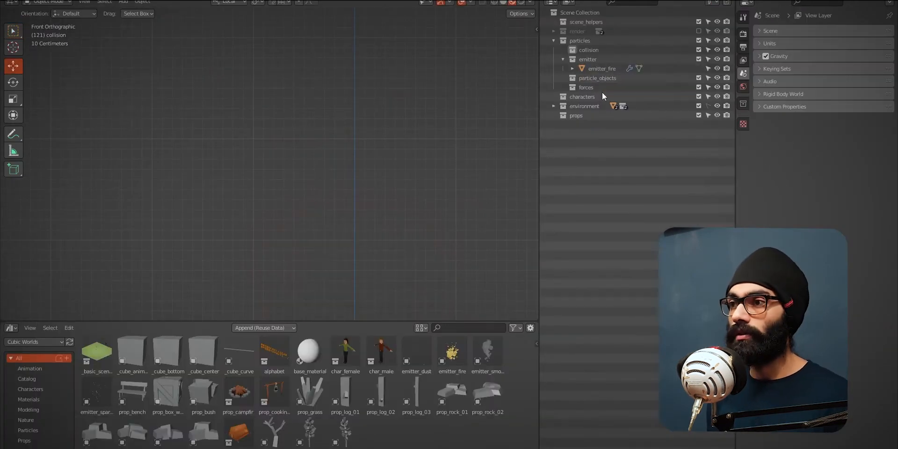
{"action": "left_click", "coordinate": [603, 67]}
{"action": "key", "text": "x"}
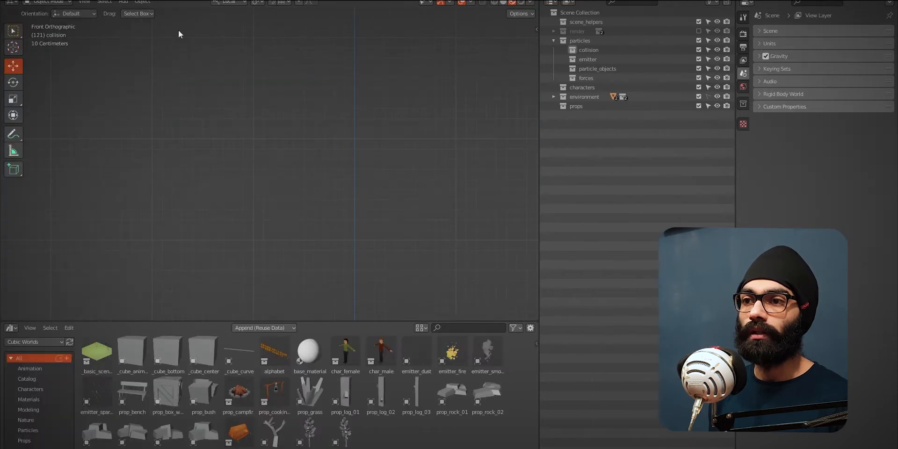
Place the _cube_center asset from the Cubic Worlds library on the green ground and raise it above the surface.
{"action": "middle_click_drag", "start_coordinate": [347, 192], "coordinate": [380, 108]}
{"action": "scroll", "coordinate": [377, 107], "scroll_direction": "down", "scroll_amount": 1}
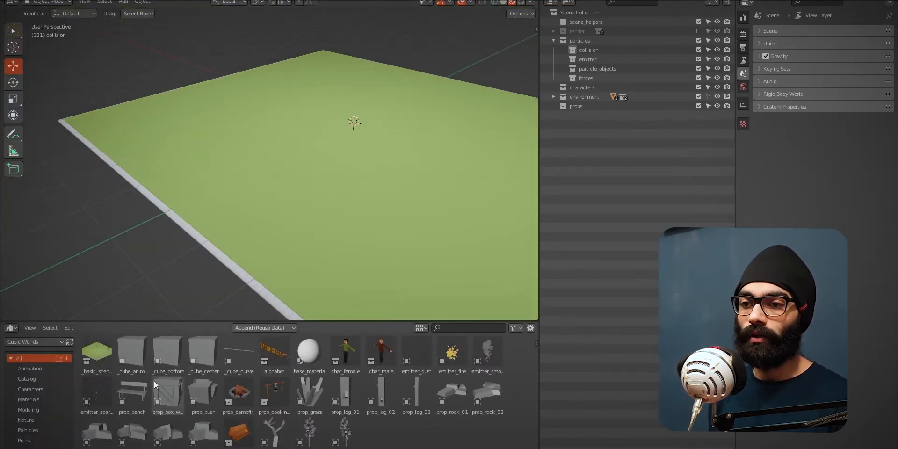
{"action": "left_click_drag", "start_coordinate": [195, 358], "coordinate": [295, 163]}
{"action": "mouse_move", "coordinate": [296, 163]}
{"action": "middle_mouse_down"}
{"action": "mouse_move", "coordinate": [298, 189]}
{"action": "mouse_move", "coordinate": [308, 173]}
{"action": "middle_mouse_up"}
{"action": "scroll", "coordinate": [274, 133], "scroll_direction": "up", "scroll_amount": 3}
{"action": "left_click_drag", "start_coordinate": [282, 107], "coordinate": [282, 58]}
{"action": "middle_click_drag", "start_coordinate": [302, 120], "coordinate": [341, 128]}
{"action": "scroll", "coordinate": [271, 161], "scroll_direction": "up", "scroll_amount": 4}
{"action": "middle_click_drag", "start_coordinate": [271, 161], "coordinate": [208, 156]}
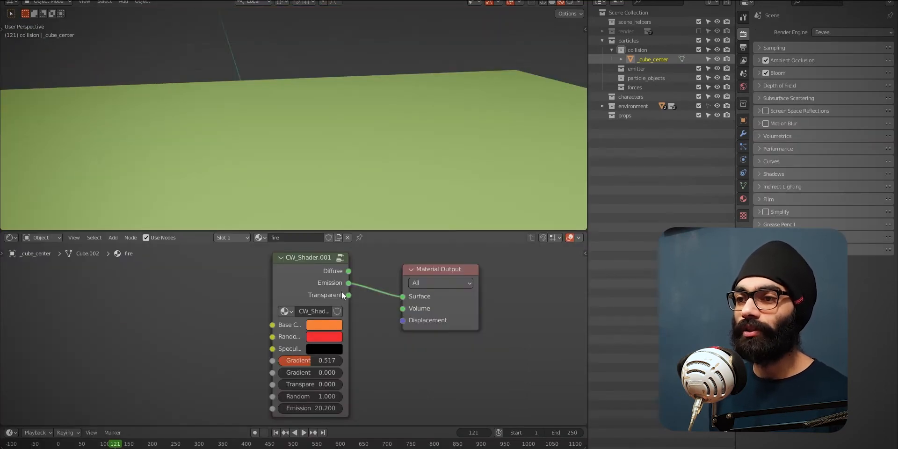
Link the Diffuse output of the cube's fire shader to the Surface input and frame the cube in the view.
{"action": "left_click_drag", "start_coordinate": [342, 292], "coordinate": [359, 273]}
{"action": "left_click", "coordinate": [319, 287]}
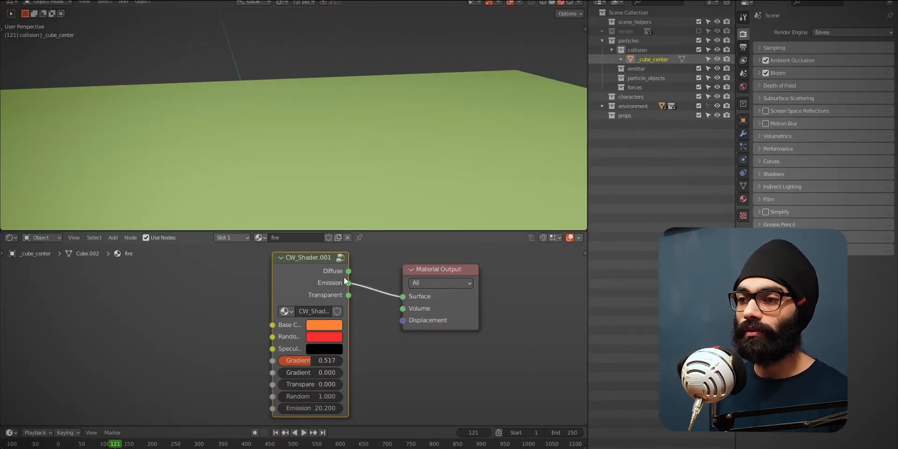
{"action": "key", "text": "KP_Decimal"}
{"action": "middle_click_drag", "start_coordinate": [349, 142], "coordinate": [321, 148]}
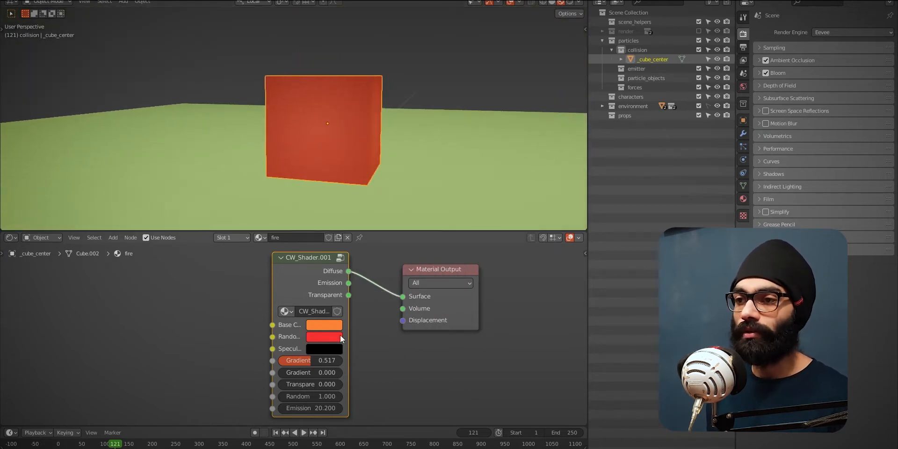
Link the Emission output of the fire shader group to the Surface input of the Material Output.
{"action": "mouse_move", "coordinate": [349, 271]}
{"action": "left_mouse_down"}
{"action": "mouse_move", "coordinate": [350, 286]}
{"action": "mouse_move", "coordinate": [351, 263]}
{"action": "left_mouse_up"}
{"action": "key", "text": "Escape"}
{"action": "key", "text": "ctrl+z"}
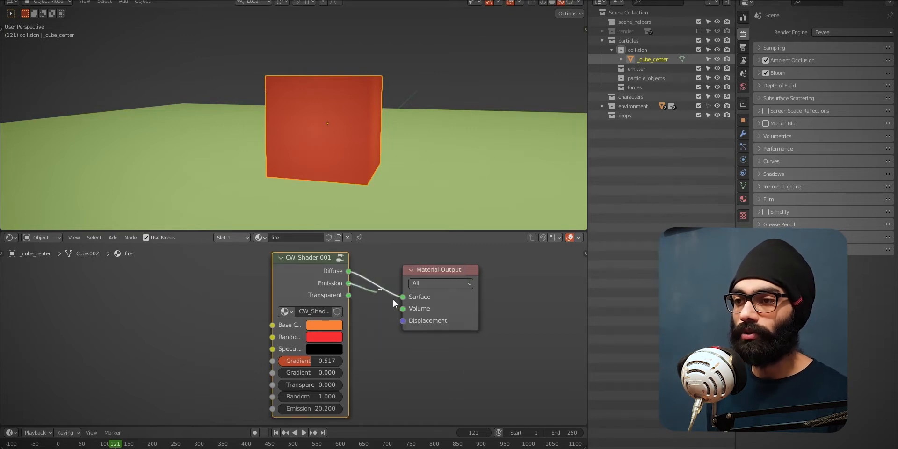
{"action": "left_click_drag", "start_coordinate": [384, 299], "coordinate": [402, 297]}
Set the fire shader's first Gradient value to 0.392, Random to 0.800 and Emission to 20.300.
{"action": "left_click_drag", "start_coordinate": [303, 361], "coordinate": [308, 369]}
{"action": "left_click_drag", "start_coordinate": [309, 397], "coordinate": [293, 410]}
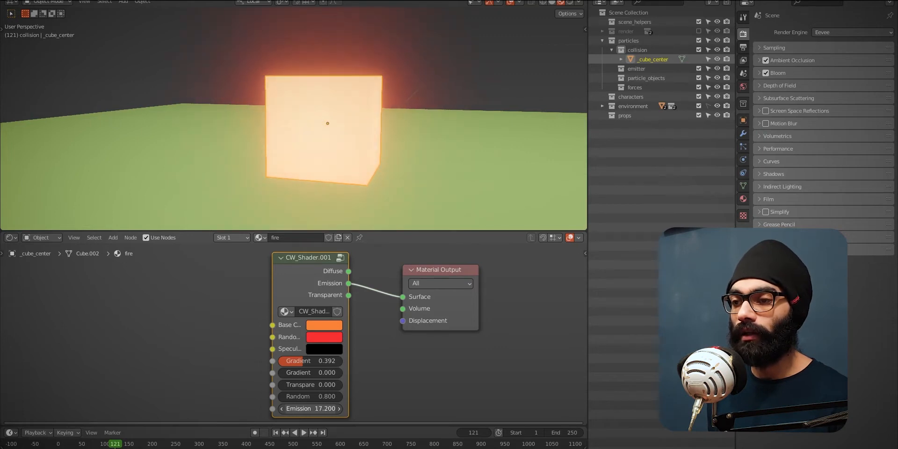
{"action": "left_click_drag", "start_coordinate": [293, 410], "coordinate": [295, 410]}
Move the glowing cube away from the middle of the ground toward its edge.
{"action": "middle_click_drag", "start_coordinate": [459, 119], "coordinate": [409, 96]}
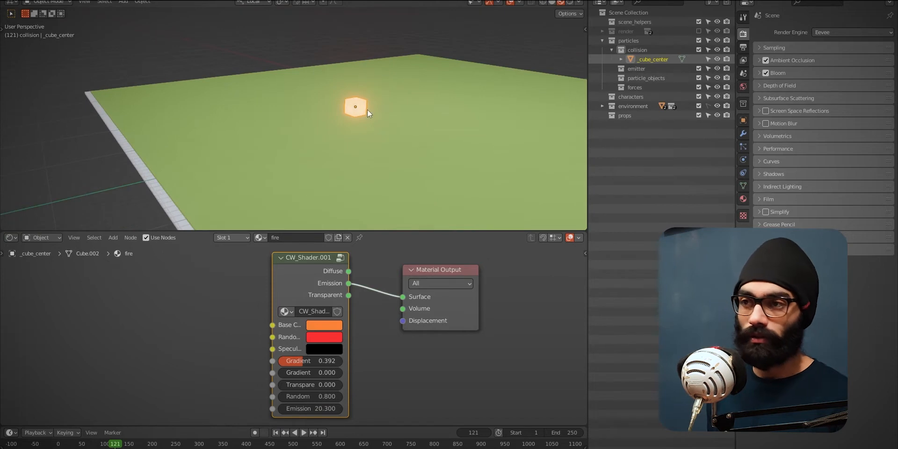
{"action": "key", "text": "g"}
{"action": "left_click", "coordinate": [254, 84]}
{"action": "middle_click_drag", "start_coordinate": [355, 114], "coordinate": [234, 85]}
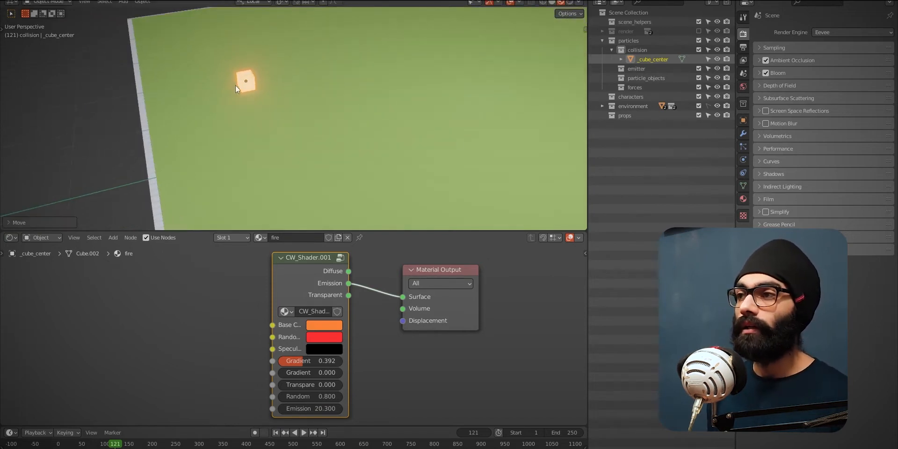
Expand the Eevee Bloom settings and compare the cube's glow with Bloom off and on, leaving it enabled.
{"action": "left_click", "coordinate": [759, 74]}
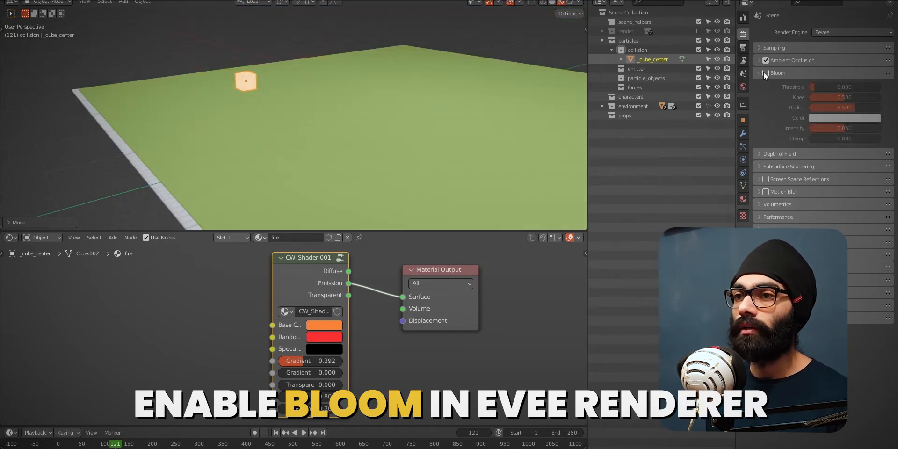
{"action": "left_click", "coordinate": [764, 72]}
{"action": "left_click", "coordinate": [764, 72]}
{"action": "left_click", "coordinate": [763, 73]}
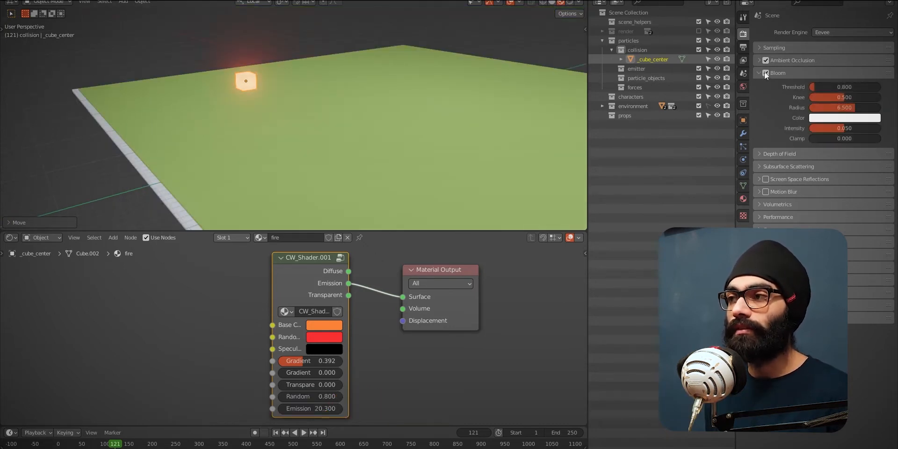
Add a mesh plane at the centre of the ground and raise it along Z above the surface.
{"action": "scroll", "coordinate": [340, 132], "scroll_direction": "down", "scroll_amount": 5}
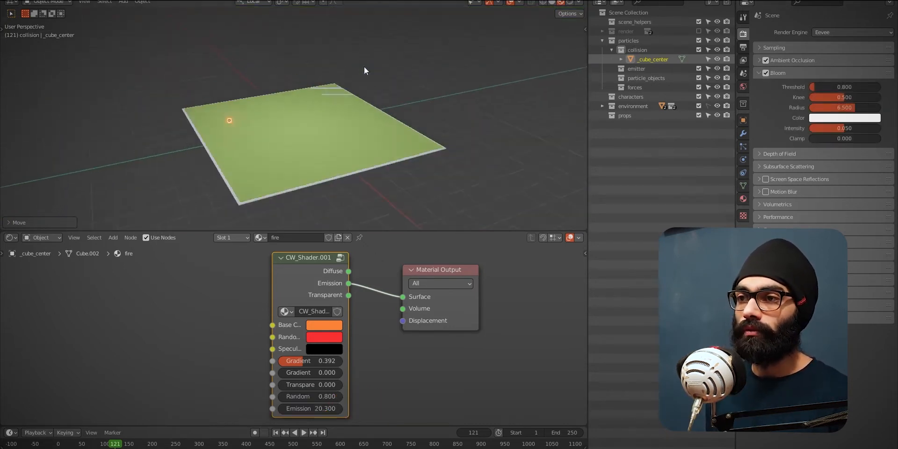
{"action": "key", "text": "shift+a"}
{"action": "mouse_move", "coordinate": [282, 126]}
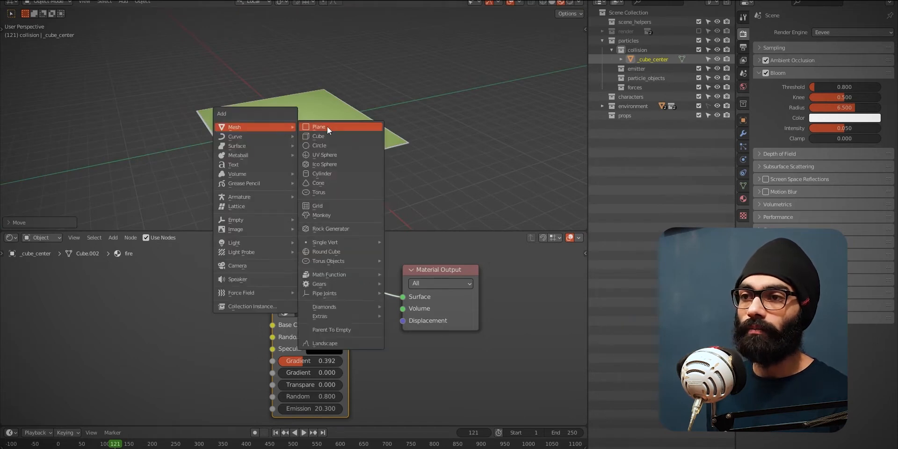
{"action": "left_click", "coordinate": [327, 127]}
{"action": "scroll", "coordinate": [309, 139], "scroll_direction": "up", "scroll_amount": 4}
{"action": "scroll", "coordinate": [309, 139], "scroll_direction": "up", "scroll_amount": 4}
{"action": "key", "text": "g"}
{"action": "key", "text": "z"}
{"action": "left_click", "coordinate": [297, 97]}
Scale the plane up to about twice its size and enlarge the 3D viewport area.
{"action": "key", "text": "s"}
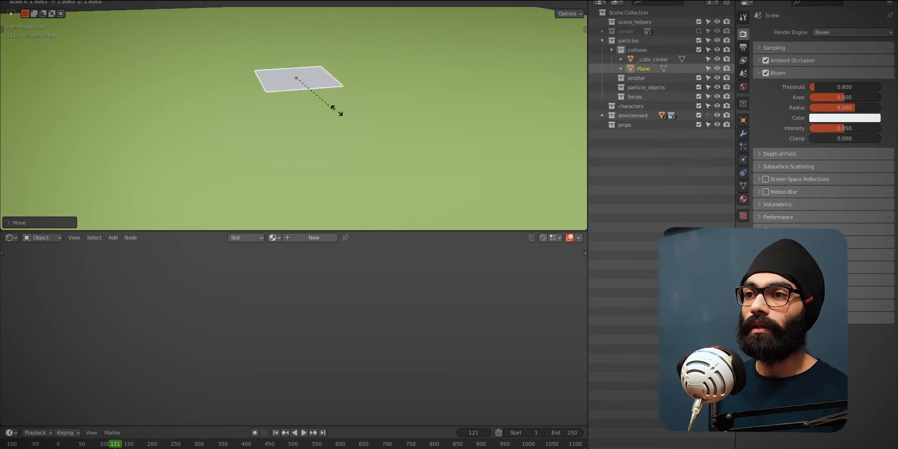
{"action": "left_click", "coordinate": [321, 99]}
{"action": "middle_click_drag", "start_coordinate": [318, 102], "coordinate": [354, 128], "text": "shift"}
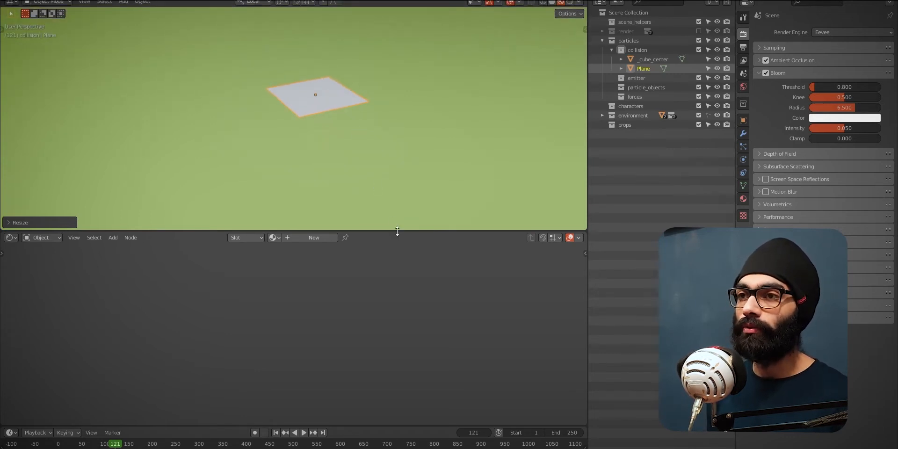
{"action": "left_click_drag", "start_coordinate": [397, 231], "coordinate": [405, 327]}
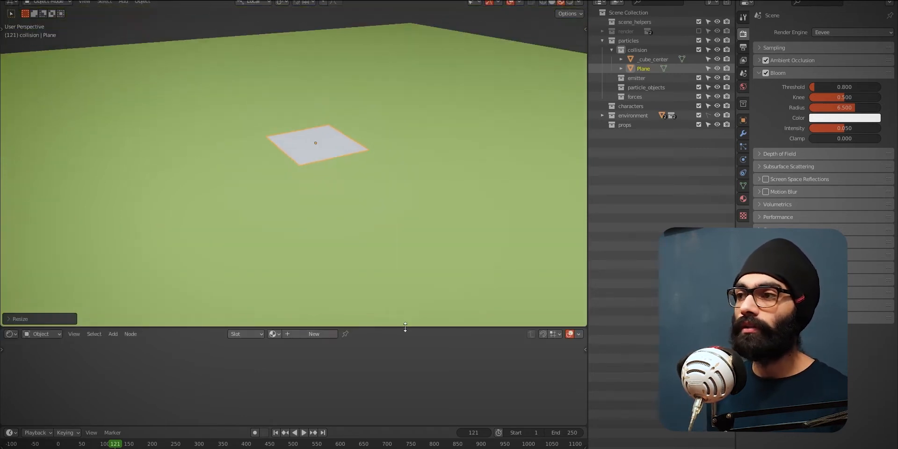
Add a particle system to the plane and name its settings fire.
{"action": "left_click", "coordinate": [745, 148]}
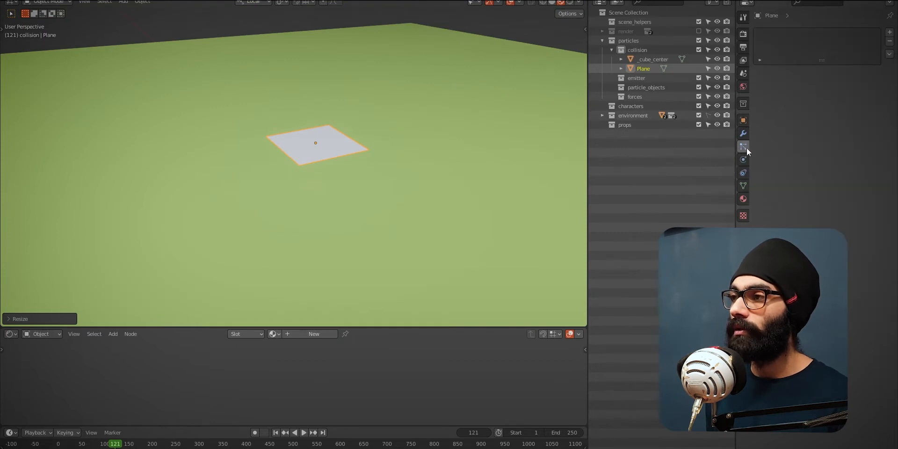
{"action": "left_click", "coordinate": [890, 32]}
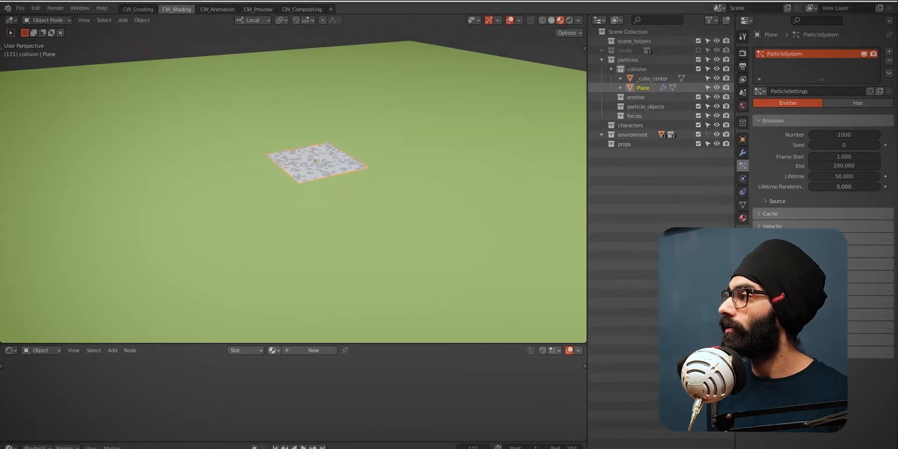
{"action": "double_click", "coordinate": [808, 92]}
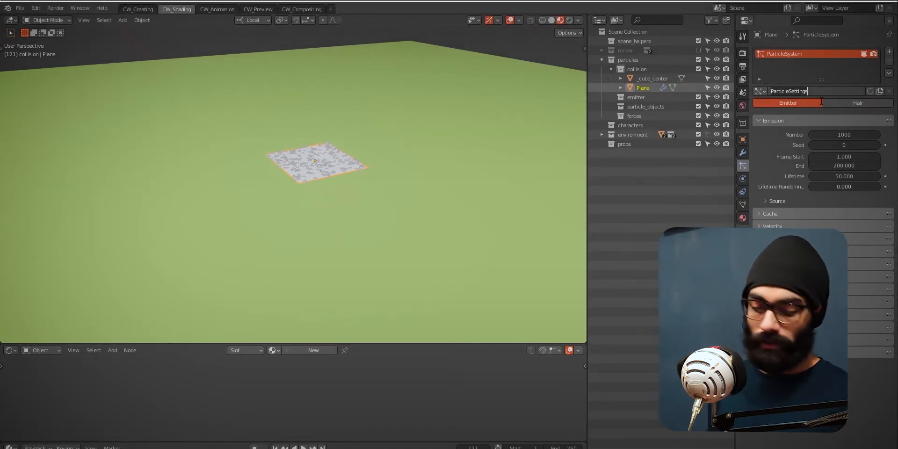
{"action": "type", "text": "fire"}
{"action": "key", "text": "Return"}
Play the default particle simulation from the first frame, examine the particles' motion from several angles, and expand the particle Render settings.
{"action": "scroll", "coordinate": [305, 180], "scroll_direction": "up", "scroll_amount": 1}
{"action": "key", "text": "shift+Left"}
{"action": "key", "text": "space"}
{"action": "middle_click_drag", "start_coordinate": [307, 182], "coordinate": [319, 228]}
{"action": "scroll", "coordinate": [319, 228], "scroll_direction": "up", "scroll_amount": 2}
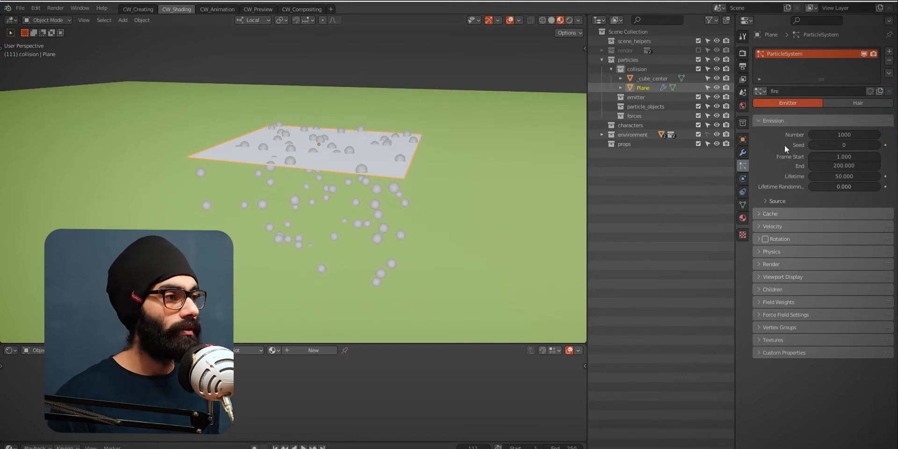
{"action": "left_click", "coordinate": [756, 238]}
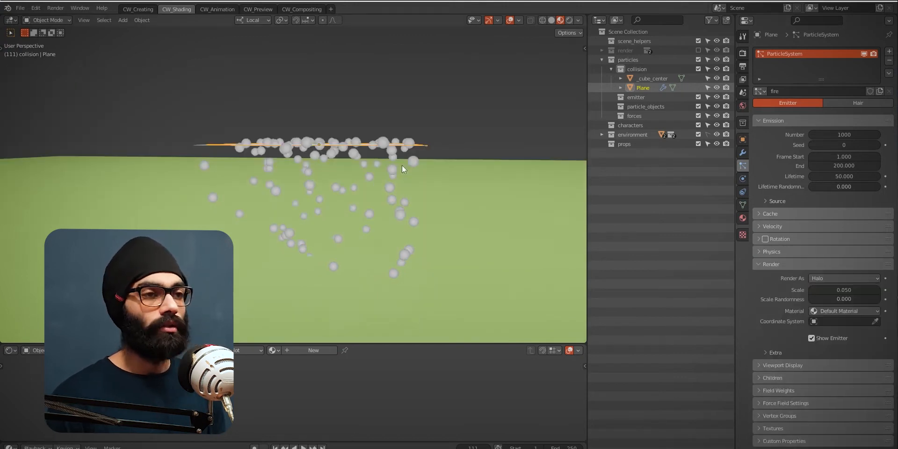
{"action": "key", "text": "shift+Left"}
{"action": "middle_click_drag", "start_coordinate": [403, 165], "coordinate": [356, 212]}
{"action": "key", "text": "space"}
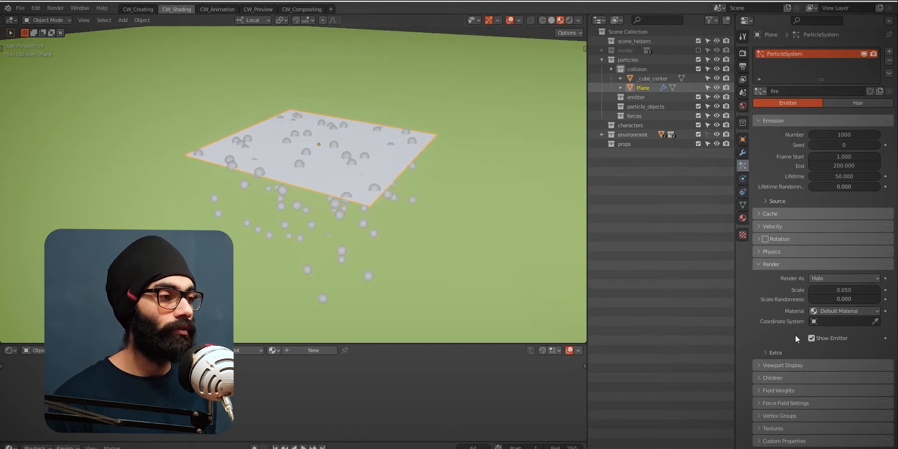
Set the particle system's Gravity field weight to 0 and check that simulation in the viewport.
{"action": "left_click", "coordinate": [776, 390]}
{"action": "left_click_drag", "start_coordinate": [860, 416], "coordinate": [813, 417]}
{"action": "middle_click_drag", "start_coordinate": [518, 229], "coordinate": [358, 170]}
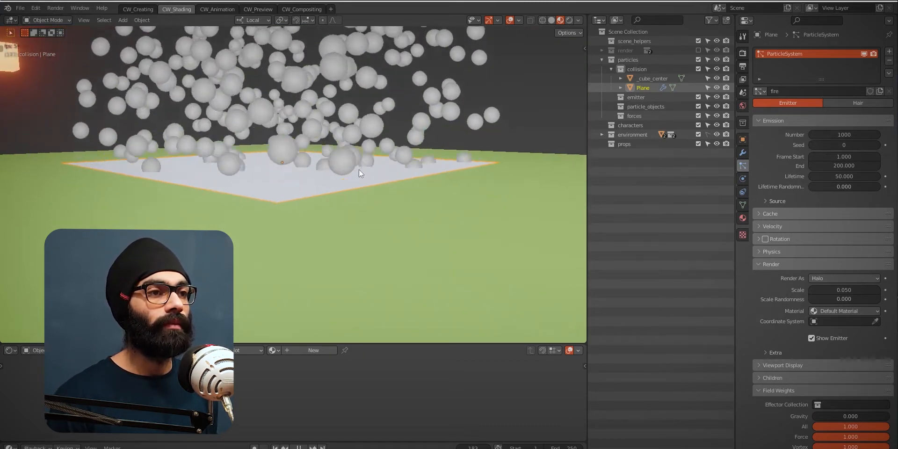
{"action": "scroll", "coordinate": [358, 169], "scroll_direction": "down", "scroll_amount": 4}
{"action": "middle_click_drag", "start_coordinate": [385, 109], "coordinate": [418, 199], "text": "shift"}
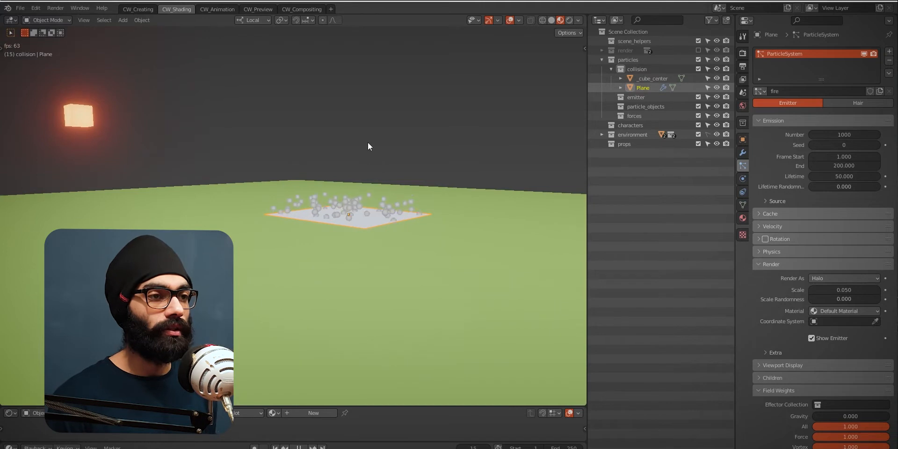
{"action": "key", "text": "space"}
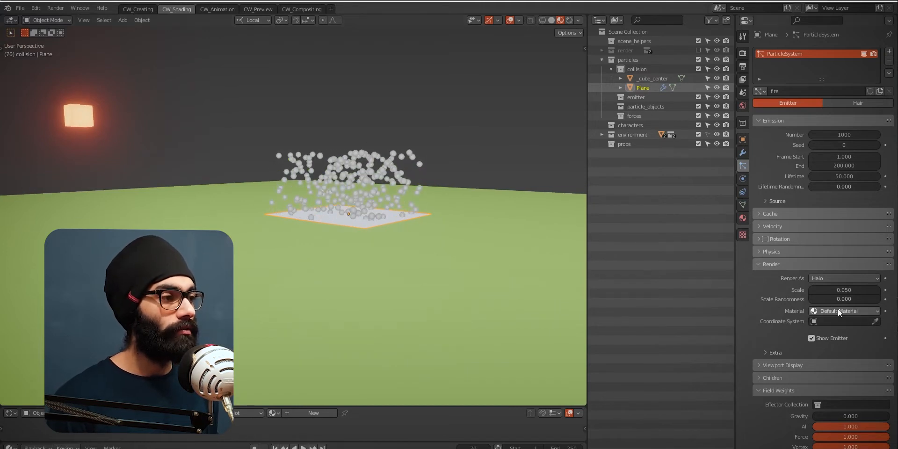
Render the particles as Object with _cube_center as the instance object, and replay the simulation.
{"action": "left_click", "coordinate": [838, 277]}
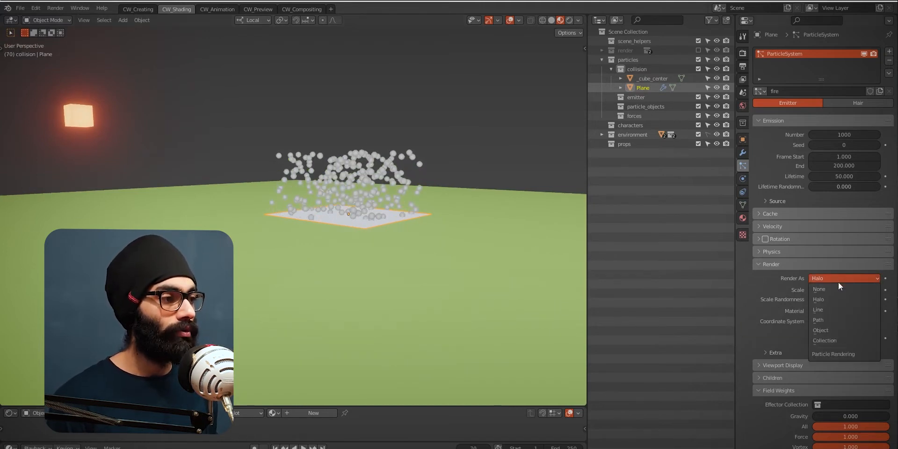
{"action": "left_click", "coordinate": [838, 329]}
{"action": "left_click", "coordinate": [875, 346]}
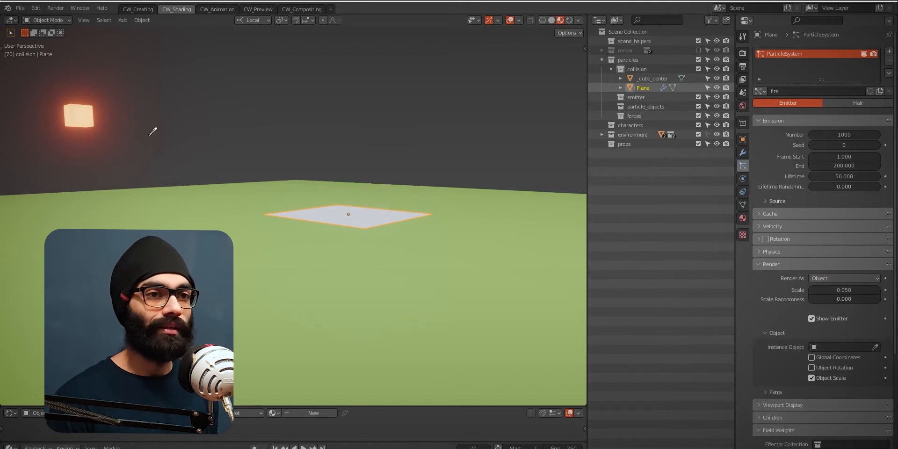
{"action": "left_click", "coordinate": [75, 111]}
{"action": "key", "text": "shift+Left"}
{"action": "key", "text": "space"}
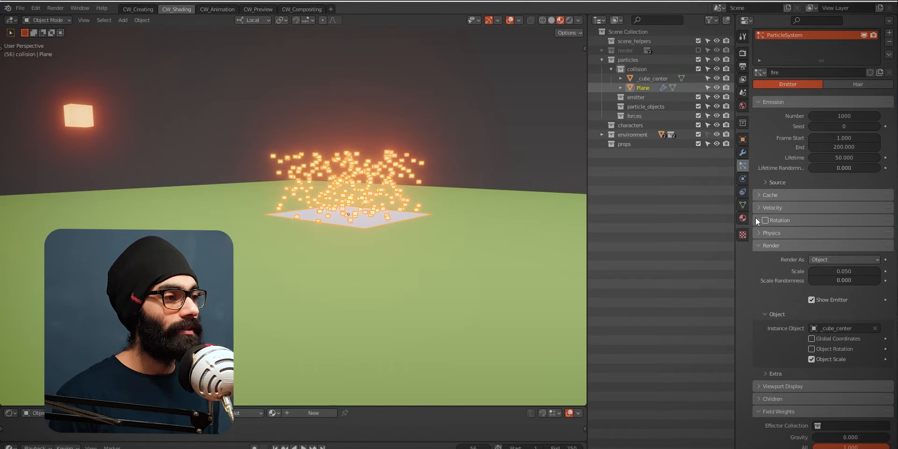
Enable particle Rotation with an Angular Velocity amount of 4.300 around the Velocity axis, and replay the simulation.
{"action": "left_click", "coordinate": [757, 219]}
{"action": "left_click", "coordinate": [765, 220]}
{"action": "left_click", "coordinate": [764, 293]}
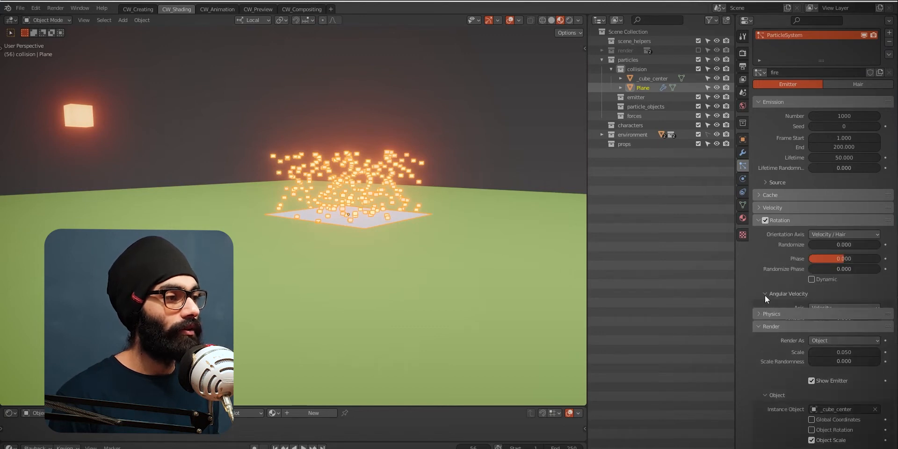
{"action": "middle_click_drag", "start_coordinate": [349, 192], "coordinate": [331, 302]}
{"action": "key", "text": "shift+Left"}
{"action": "key", "text": "space"}
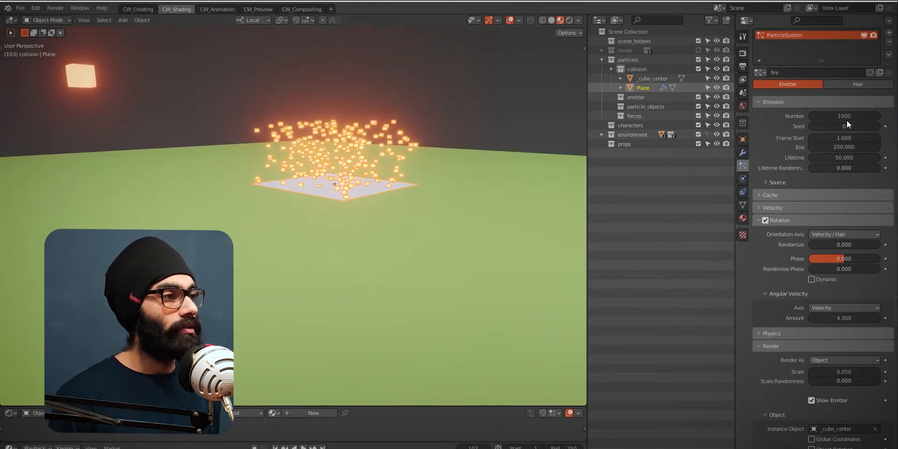
Set the particle Number to 1076 and the emission End frame to 250, and replay the simulation.
{"action": "mouse_move", "coordinate": [841, 116]}
{"action": "left_mouse_down"}
{"action": "mouse_move", "coordinate": [856, 116]}
{"action": "mouse_move", "coordinate": [840, 116]}
{"action": "left_mouse_up"}
{"action": "key", "text": "shift+Left"}
{"action": "key", "text": "space"}
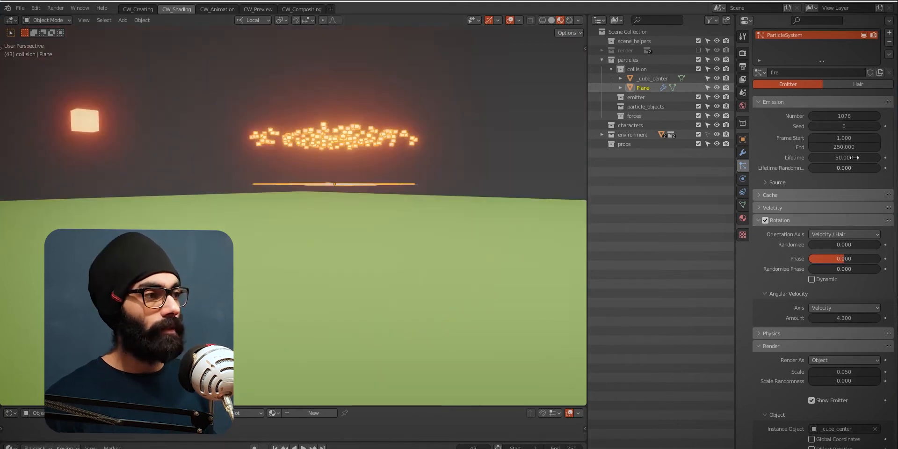
Set the particle Lifetime to 250 and Frame Start to -250, and replay the simulation from the first frame.
{"action": "double_click", "coordinate": [856, 159]}
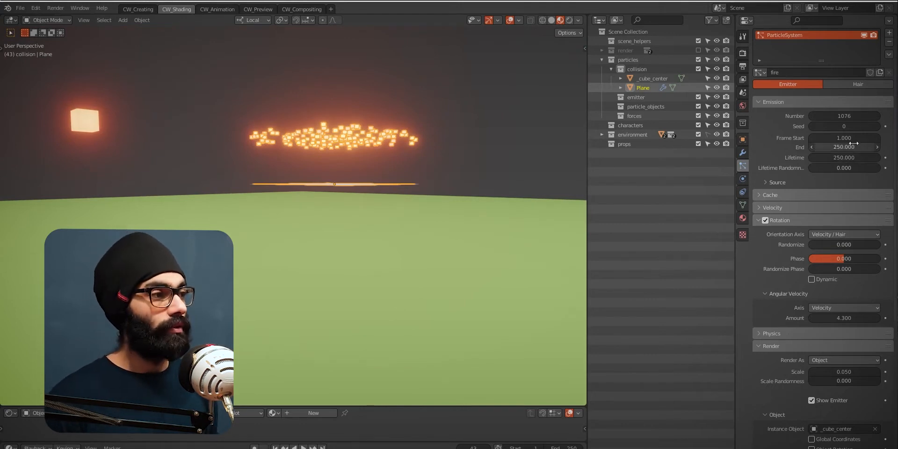
{"action": "key", "text": "Return"}
{"action": "left_click", "coordinate": [854, 137]}
{"action": "type", "text": "-2"}
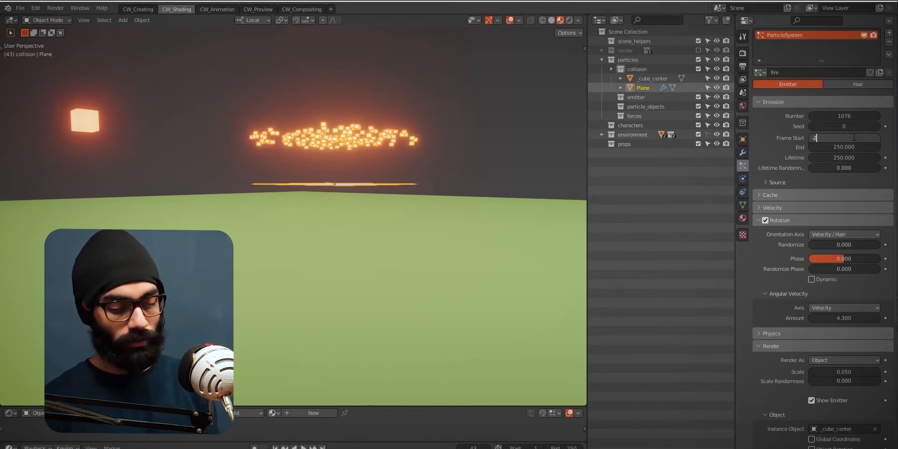
{"action": "type", "text": "50"}
{"action": "key", "text": "Return"}
{"action": "key", "text": "shift+Left"}
{"action": "key", "text": "space"}
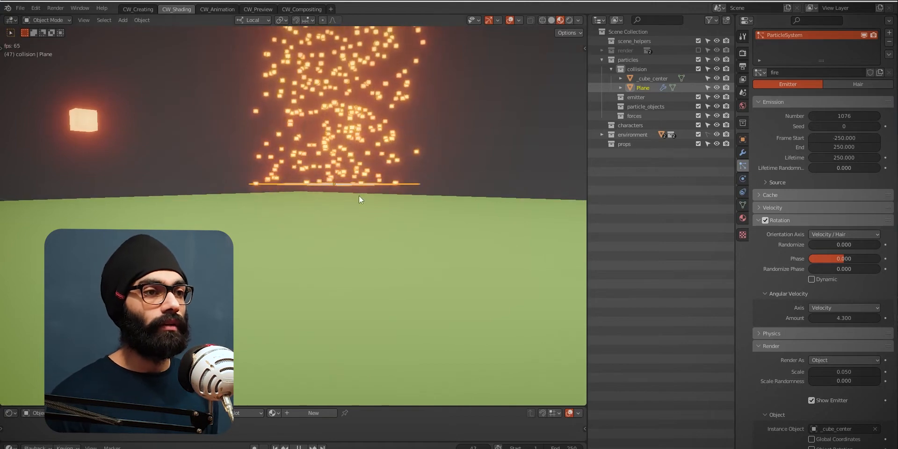
Stop the simulation playback and add a new texture named fire to the plane's particle system.
{"action": "scroll", "coordinate": [359, 196], "scroll_direction": "down", "scroll_amount": 7}
{"action": "middle_click_drag", "start_coordinate": [371, 146], "coordinate": [381, 223], "text": "shift"}
{"action": "scroll", "coordinate": [368, 210], "scroll_direction": "up", "scroll_amount": 4}
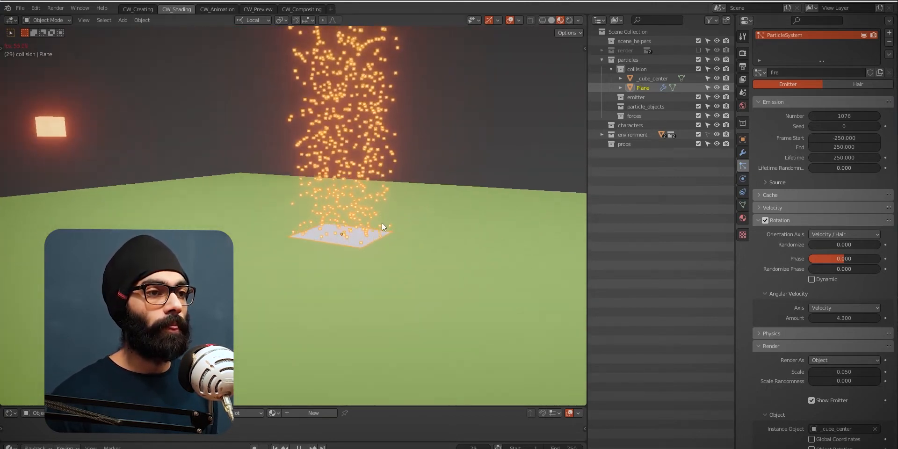
{"action": "key", "text": "space"}
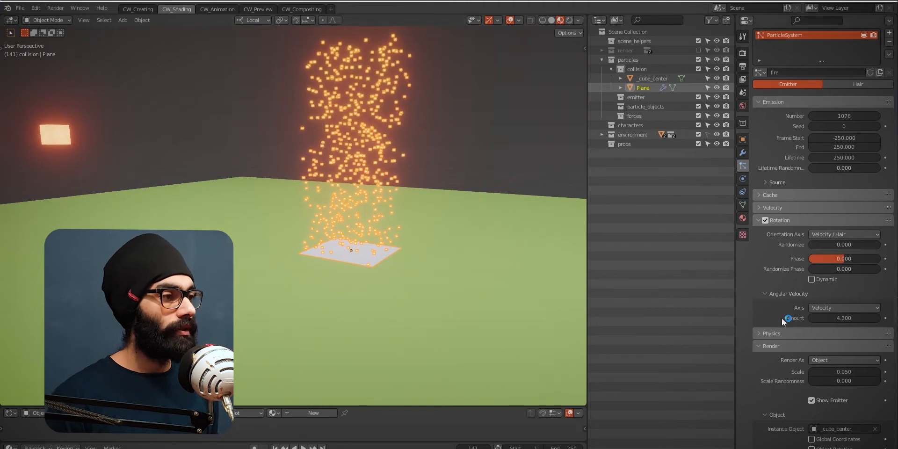
{"action": "scroll", "coordinate": [781, 319], "scroll_direction": "down", "scroll_amount": 10}
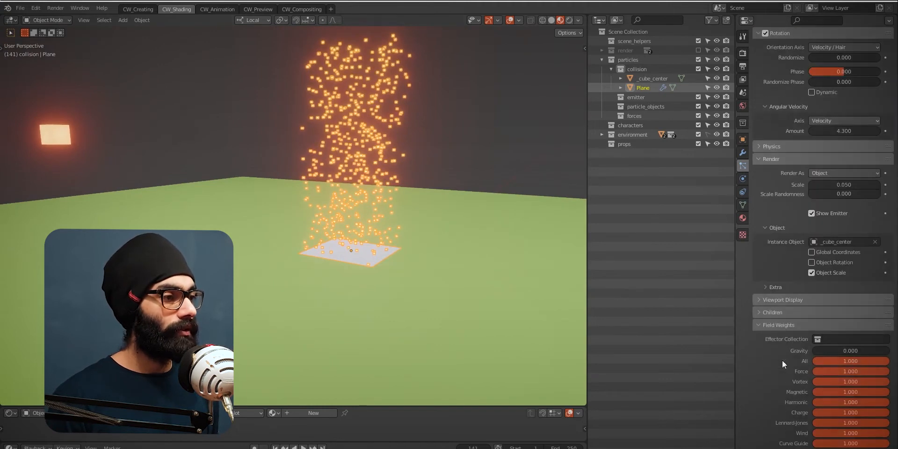
{"action": "scroll", "coordinate": [766, 363], "scroll_direction": "down", "scroll_amount": 4}
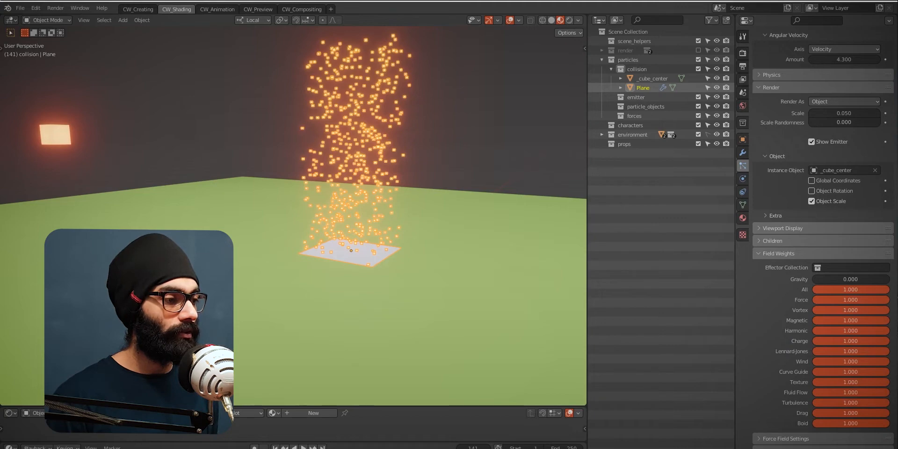
{"action": "scroll", "coordinate": [778, 419], "scroll_direction": "down", "scroll_amount": 3}
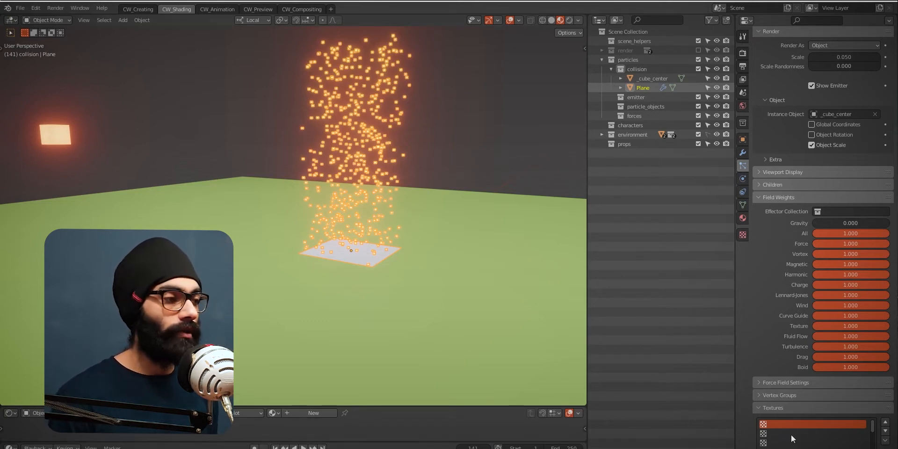
{"action": "left_click", "coordinate": [839, 448]}
{"action": "scroll", "coordinate": [822, 281], "scroll_direction": "down", "scroll_amount": 1}
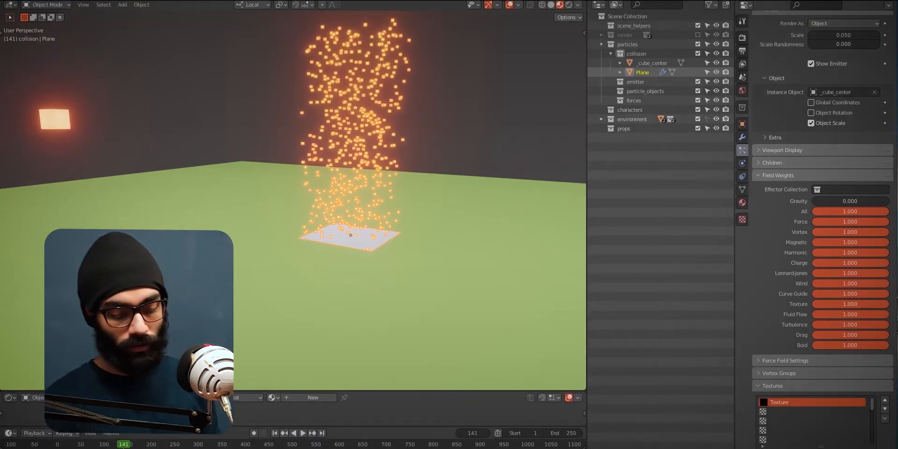
{"action": "type", "text": "fire"}
{"action": "key", "text": "Return"}
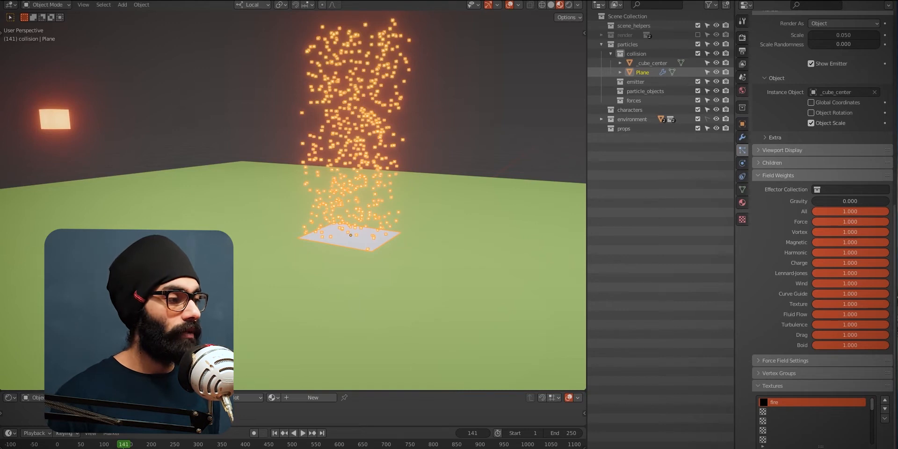
Open the fire texture in the texture properties and set its type to Blend.
{"action": "left_click", "coordinate": [884, 448]}
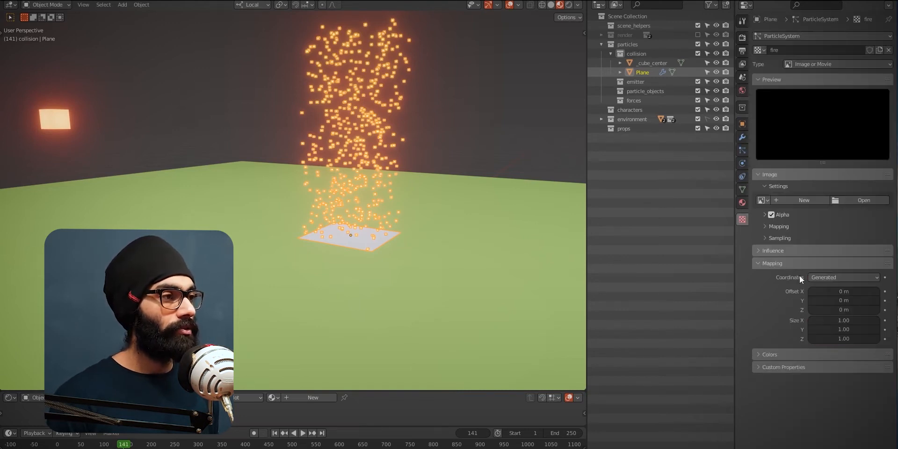
{"action": "left_click", "coordinate": [823, 66]}
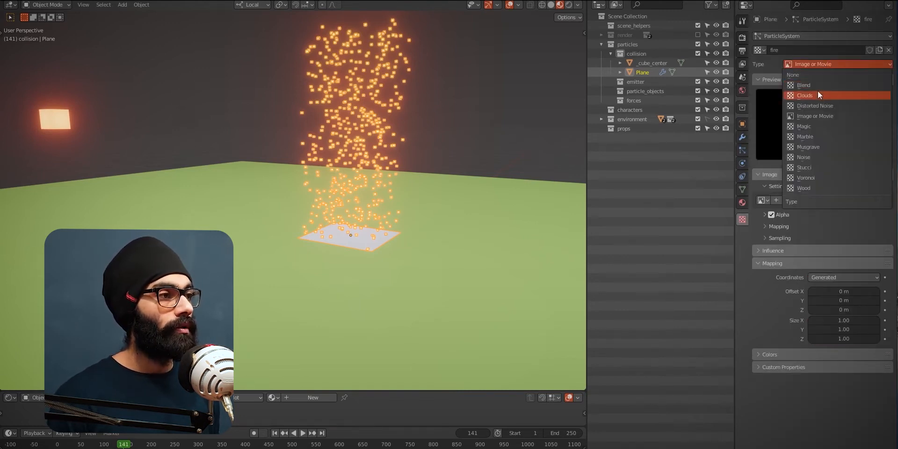
{"action": "left_click", "coordinate": [818, 85]}
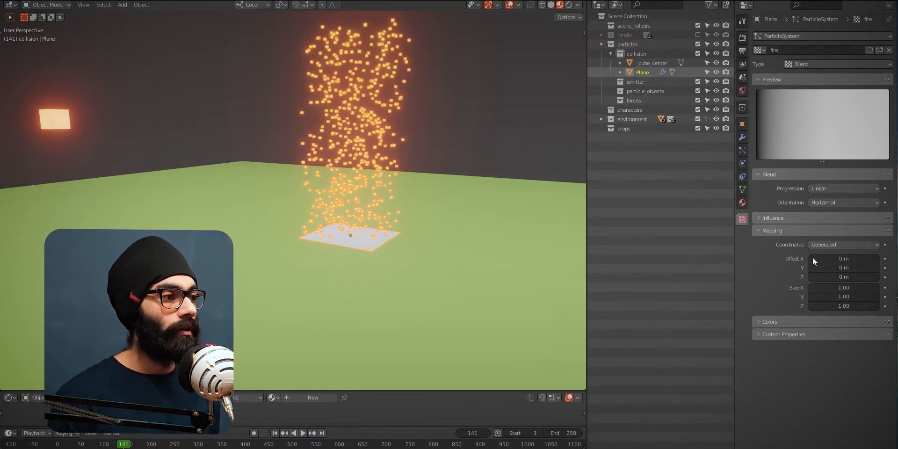
Enable the fire texture's Color Ramp, expand its gradient, and set the Blend progression to Easing.
{"action": "left_click", "coordinate": [756, 322]}
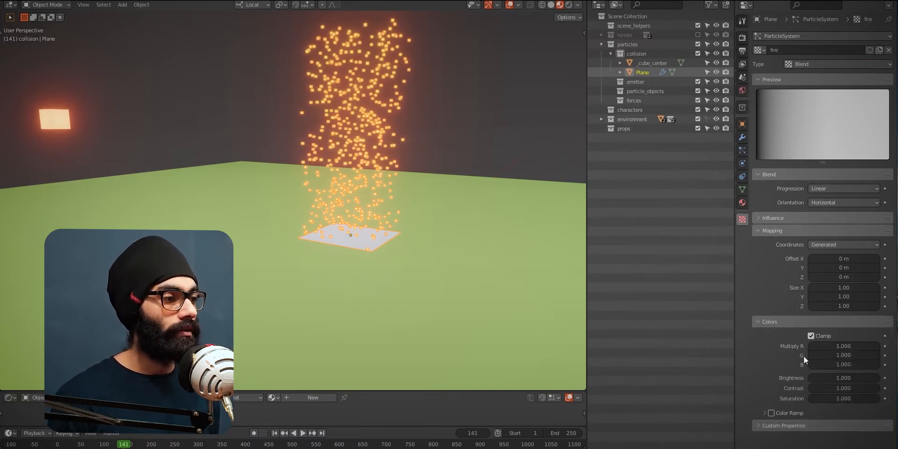
{"action": "left_click", "coordinate": [771, 412]}
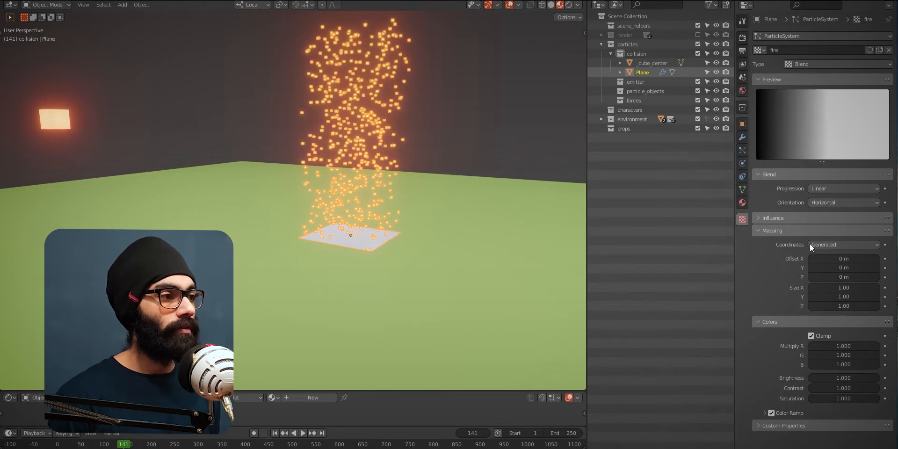
{"action": "left_click", "coordinate": [834, 187]}
{"action": "left_click", "coordinate": [832, 220]}
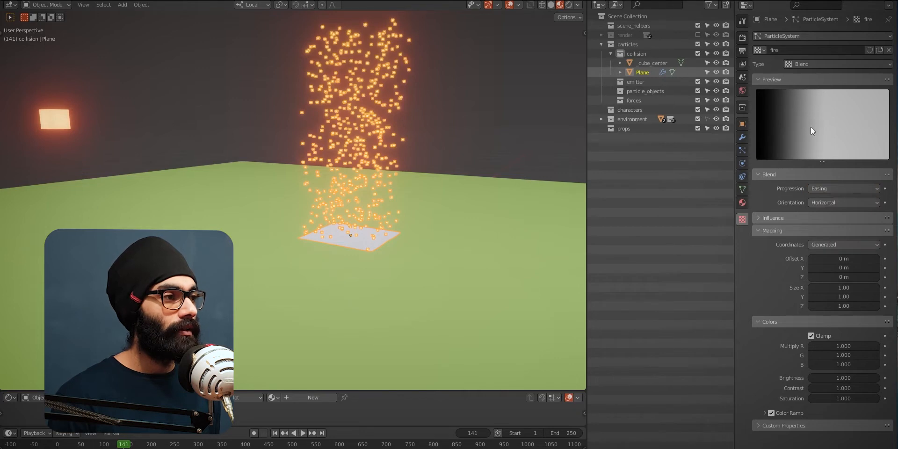
{"action": "left_click", "coordinate": [765, 414]}
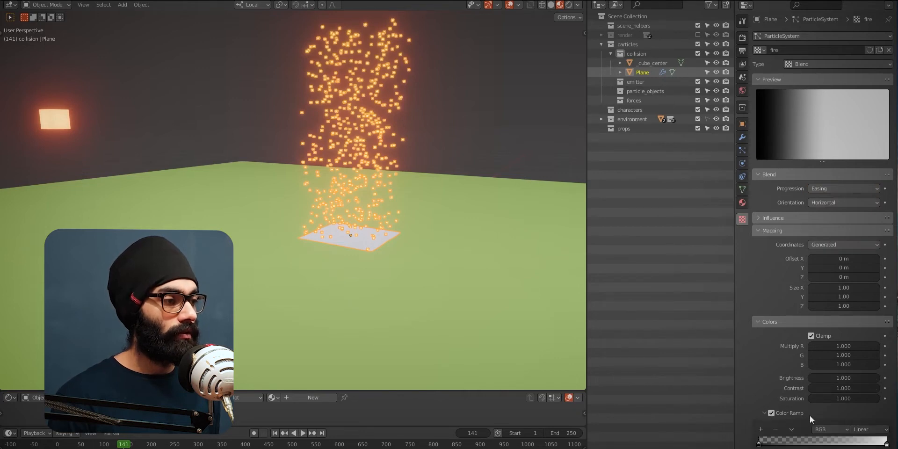
Make the fire texture influence particle Size instead of General Time.
{"action": "scroll", "coordinate": [809, 415], "scroll_direction": "down", "scroll_amount": 1}
{"action": "left_click", "coordinate": [755, 207]}
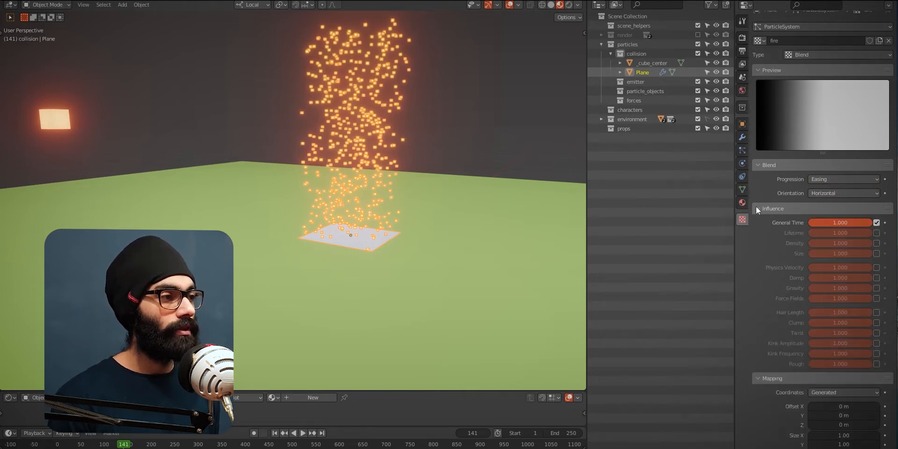
{"action": "left_click", "coordinate": [876, 223]}
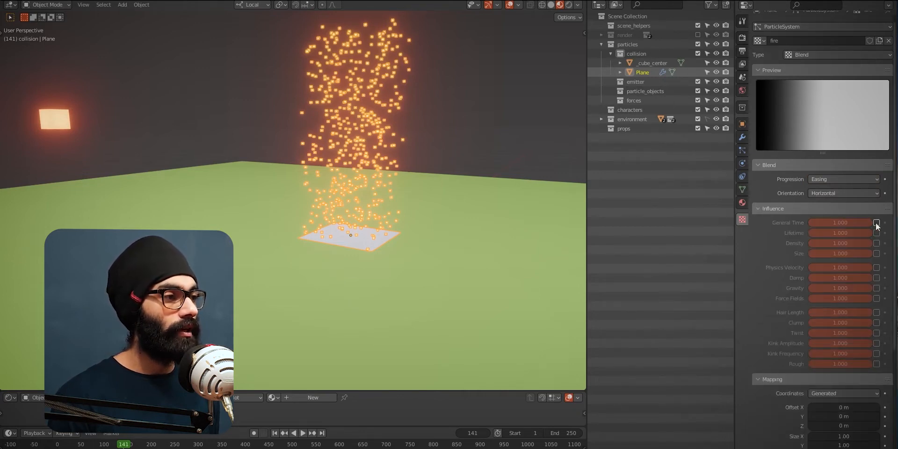
{"action": "left_click", "coordinate": [876, 253]}
Shape the Color Ramp with dark ends and a brighter stop in the middle.
{"action": "middle_click_drag", "start_coordinate": [405, 161], "coordinate": [380, 184]}
{"action": "scroll", "coordinate": [801, 124], "scroll_direction": "down", "scroll_amount": 8}
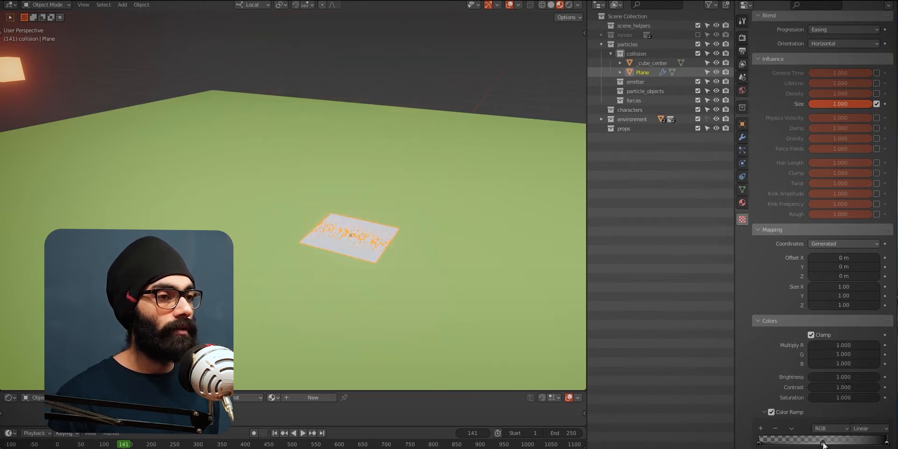
{"action": "left_click", "coordinate": [826, 448]}
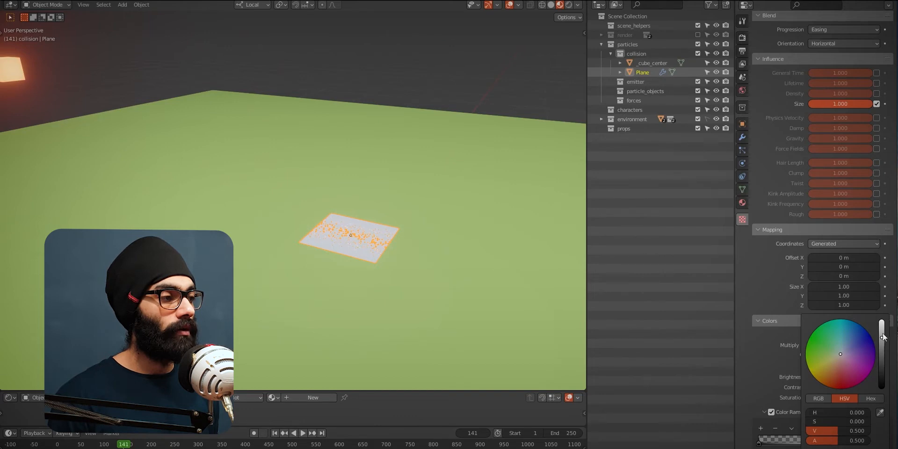
Replay the simulation from the first frame and examine how the cubes vary in size above the plane.
{"action": "scroll", "coordinate": [377, 229], "scroll_direction": "up", "scroll_amount": 5}
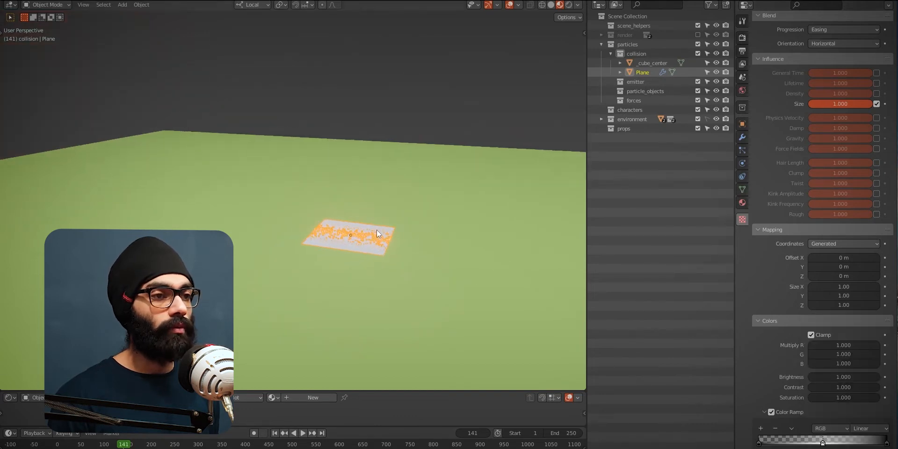
{"action": "key", "text": "shift+Left"}
{"action": "key", "text": "space"}
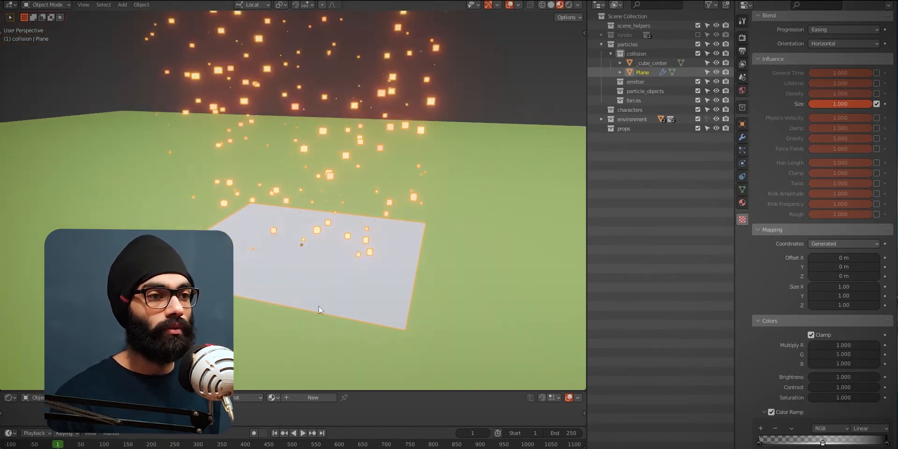
{"action": "middle_click_drag", "start_coordinate": [313, 282], "coordinate": [338, 178]}
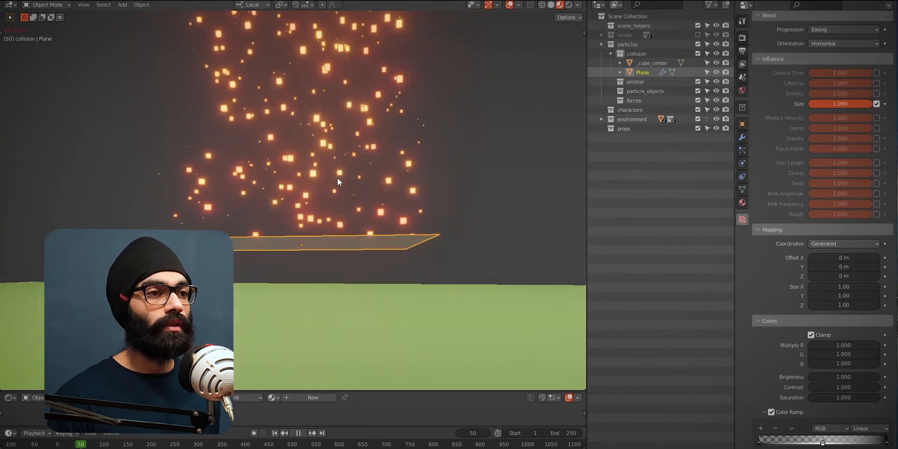
{"action": "middle_click_drag", "start_coordinate": [347, 139], "coordinate": [332, 192]}
{"action": "scroll", "coordinate": [338, 111], "scroll_direction": "up", "scroll_amount": 5}
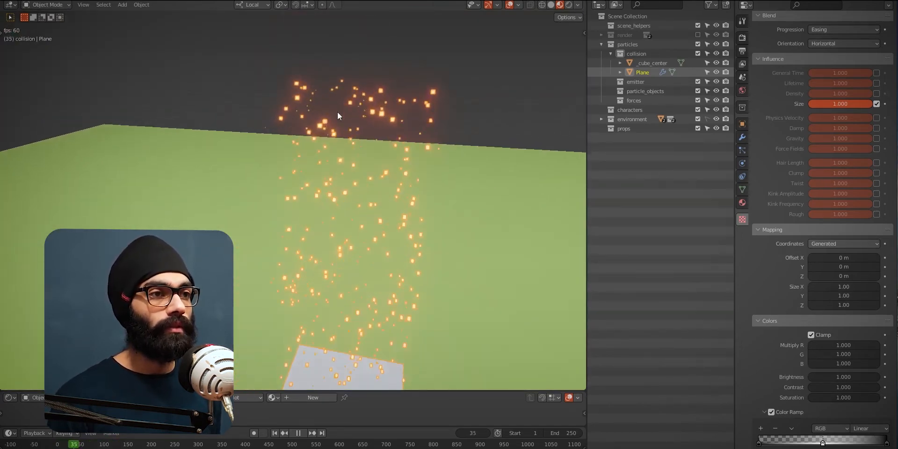
{"action": "key", "text": "space"}
{"action": "middle_click_drag", "start_coordinate": [347, 115], "coordinate": [338, 136]}
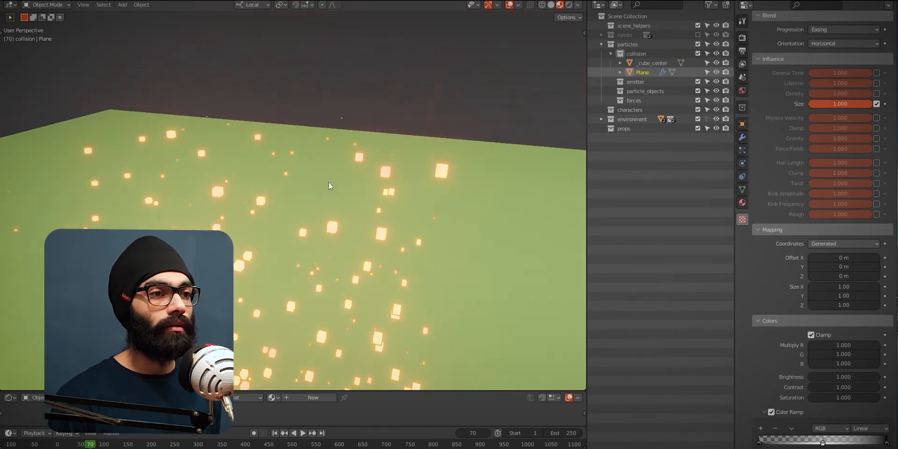
{"action": "key", "text": "space"}
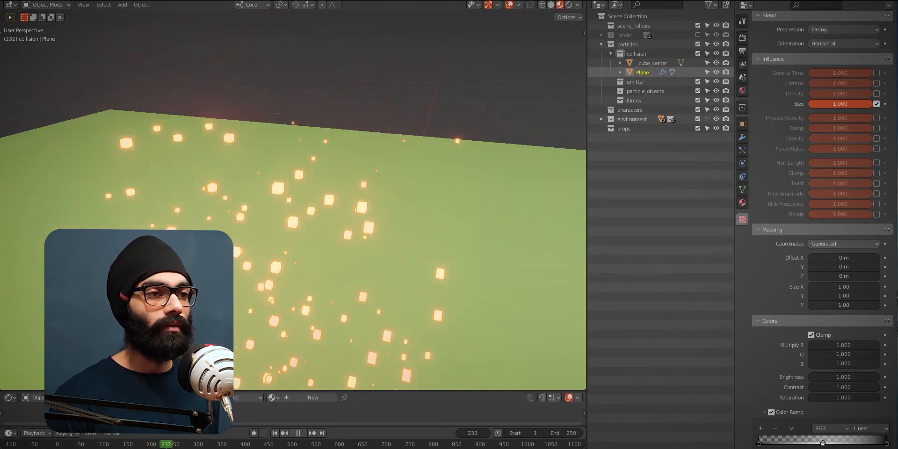
{"action": "key", "text": "space"}
{"action": "scroll", "coordinate": [294, 195], "scroll_direction": "down", "scroll_amount": 9}
{"action": "middle_click_drag", "start_coordinate": [313, 254], "coordinate": [341, 247], "text": "shift"}
{"action": "scroll", "coordinate": [346, 224], "scroll_direction": "up", "scroll_amount": 7}
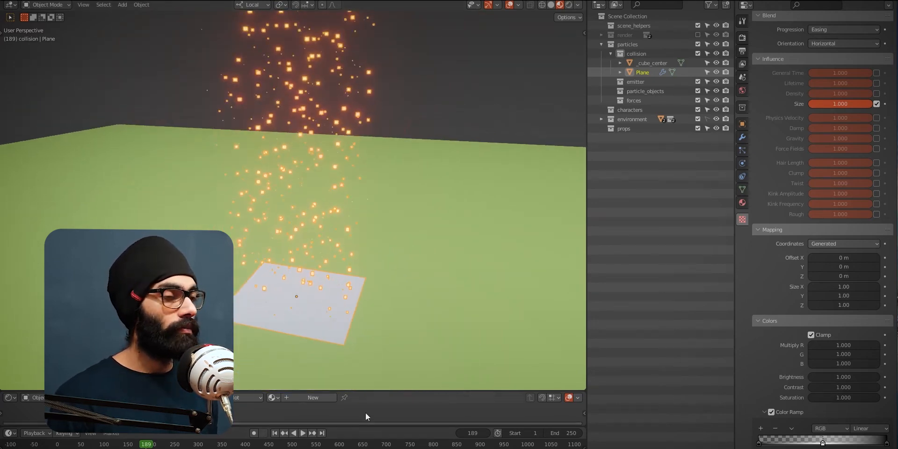
Switch to the In The Khud page in Notion to consult the notes on the particle texture settings.
{"action": "key", "text": "alt+Tab"}
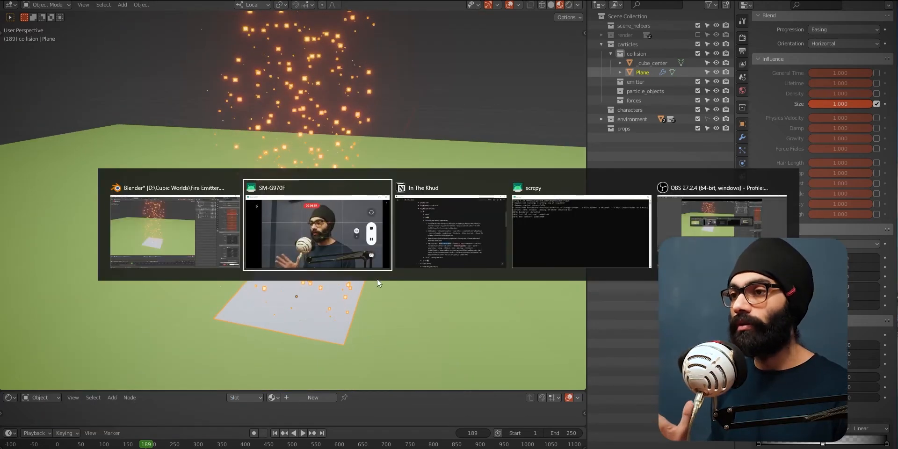
{"action": "left_click", "coordinate": [401, 266]}
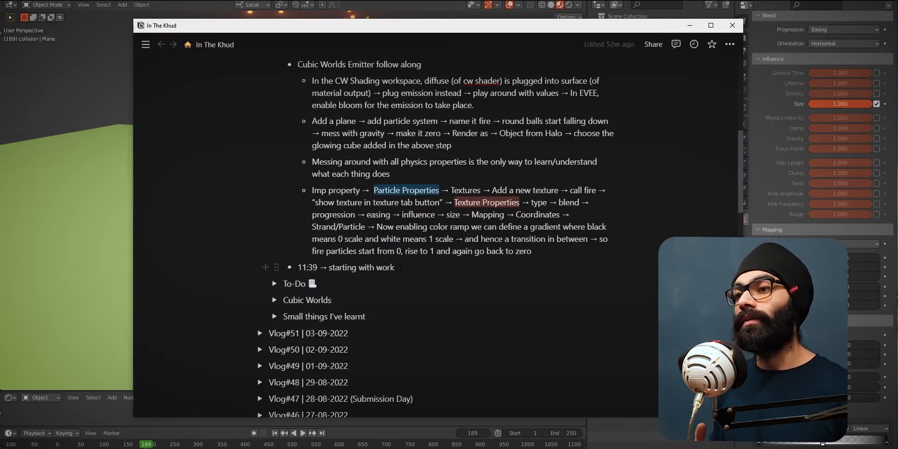